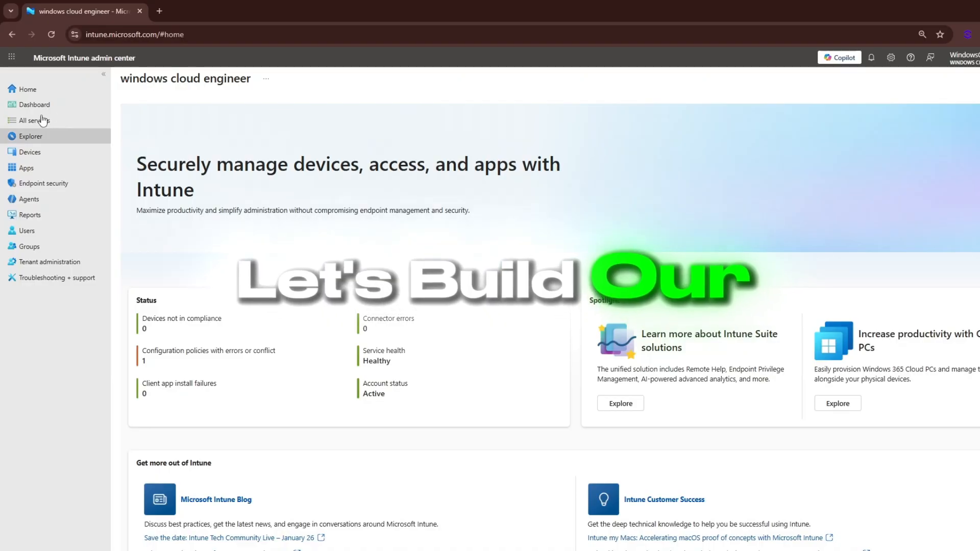
Open the compliance policies for Windows devices
{"action": "left_click", "coordinate": [29, 153]}
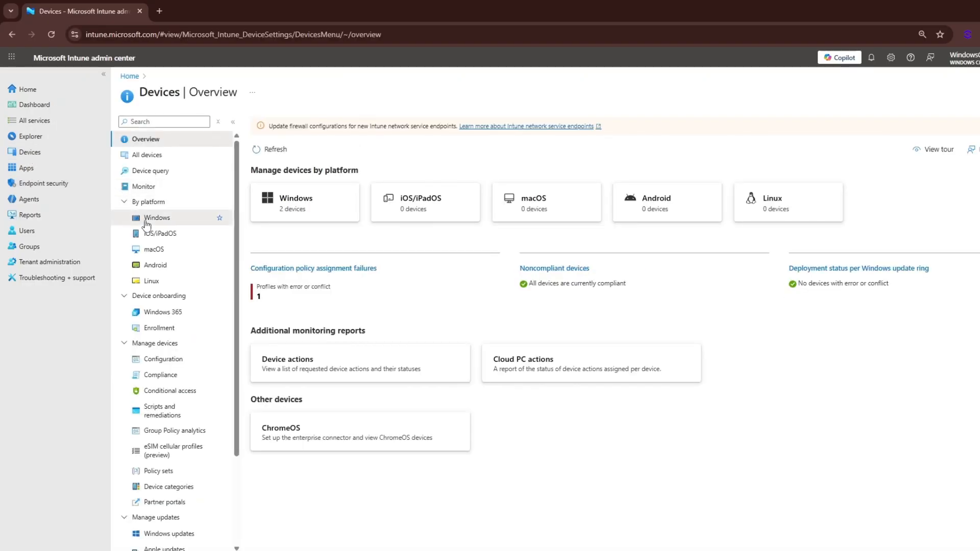
{"action": "left_click", "coordinate": [146, 219]}
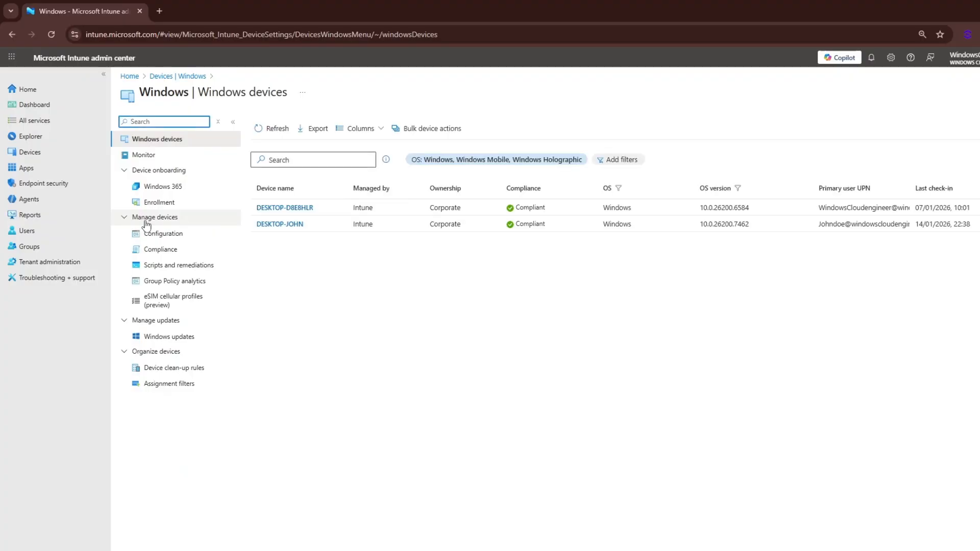
{"action": "left_click", "coordinate": [150, 251]}
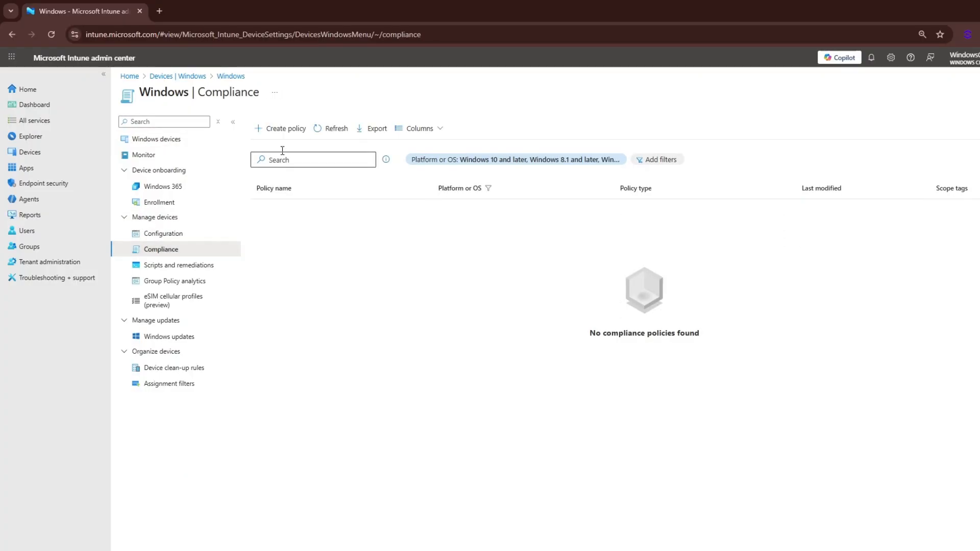
Create a compliance policy for the Windows 10 and later platform with the Windows 10/11 compliance policy profile type
{"action": "left_click", "coordinate": [285, 130]}
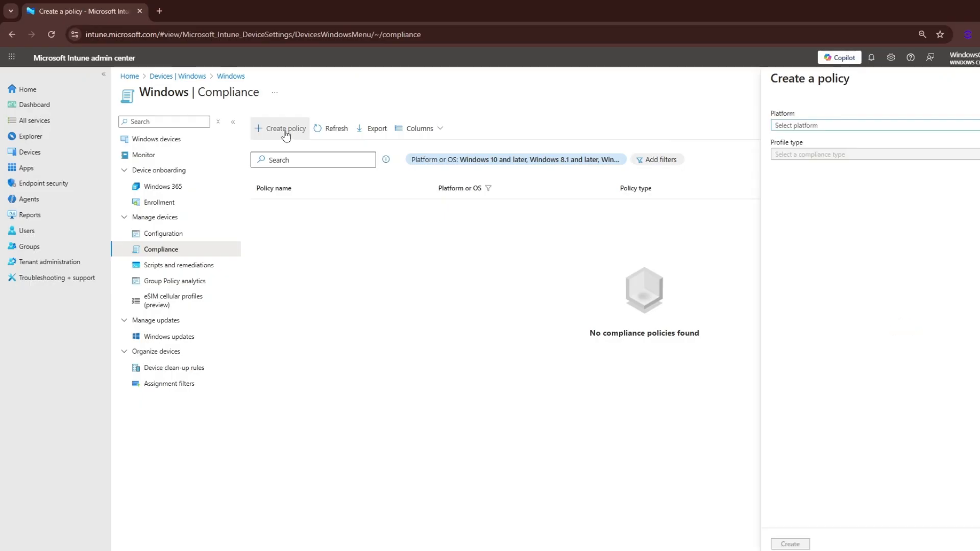
{"action": "left_click", "coordinate": [794, 126]}
{"action": "left_click", "coordinate": [796, 137]}
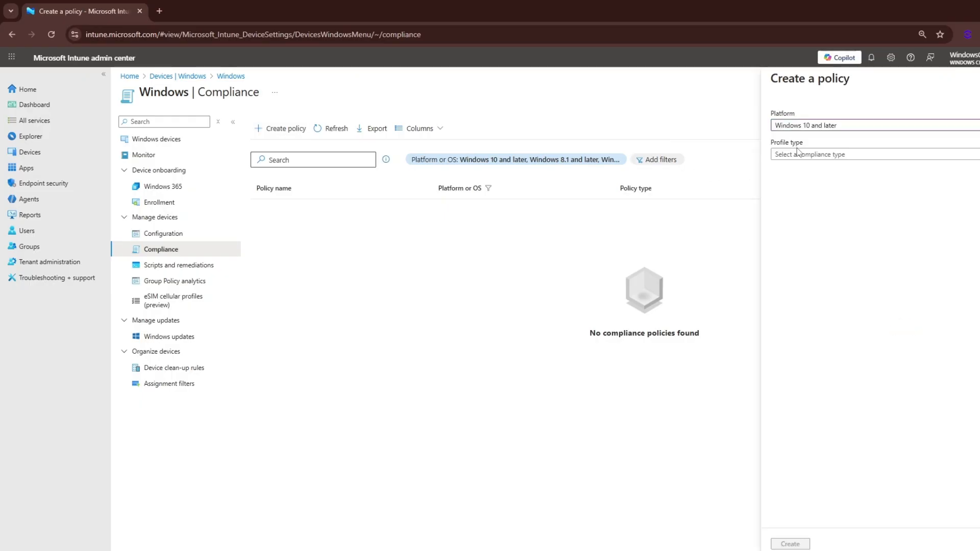
{"action": "left_click", "coordinate": [799, 155]}
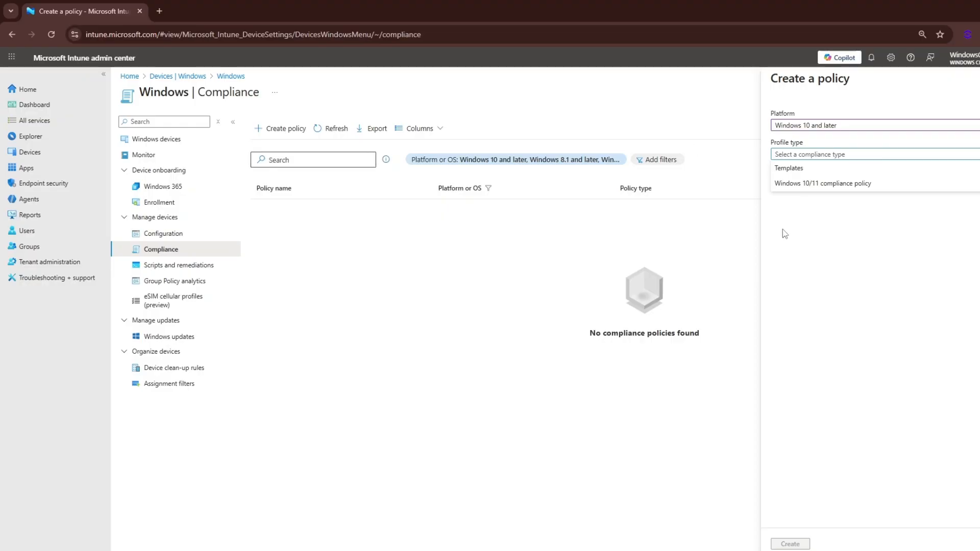
{"action": "left_click", "coordinate": [816, 185]}
{"action": "left_click", "coordinate": [791, 544]}
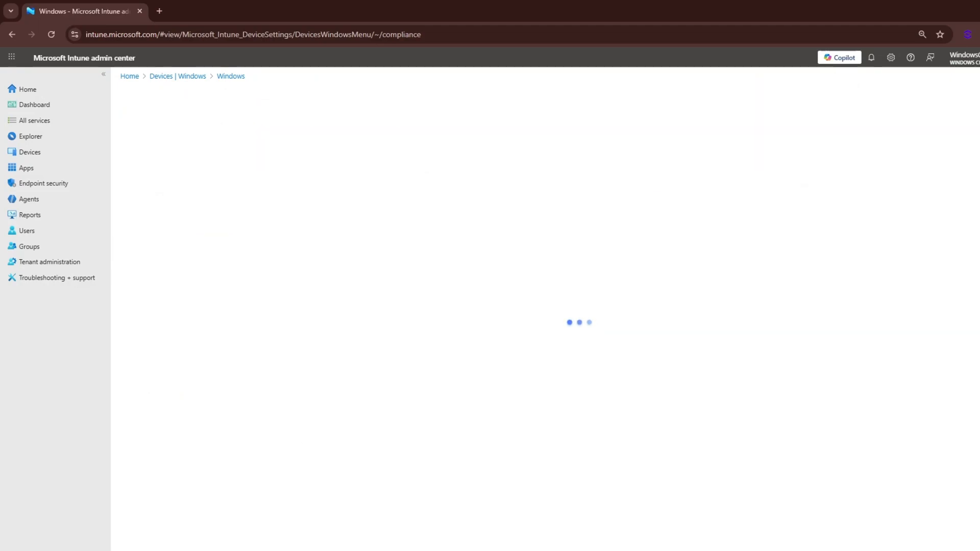
Name the policy "CMP - Standard Security" and continue to the compliance settings
{"action": "left_click", "coordinate": [306, 150]}
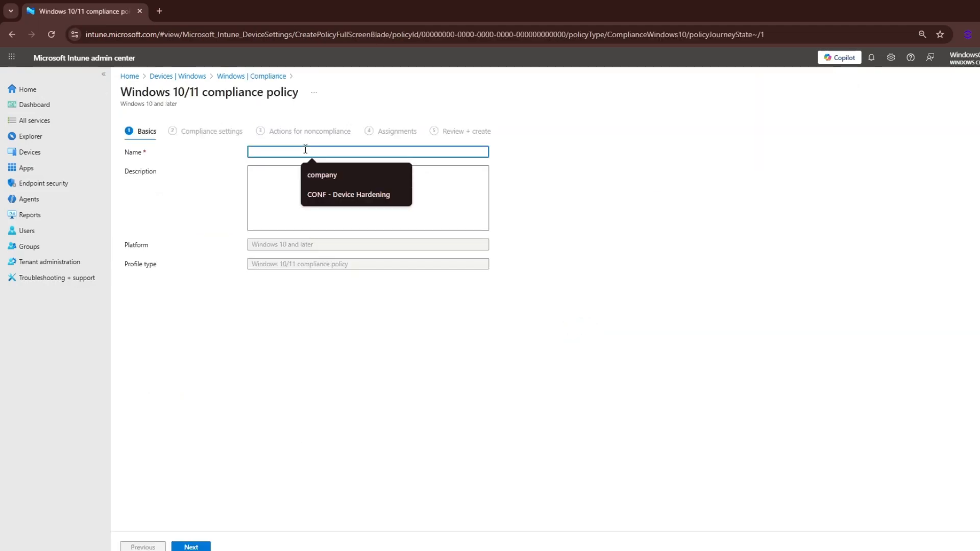
{"action": "type", "text": "CMP - "}
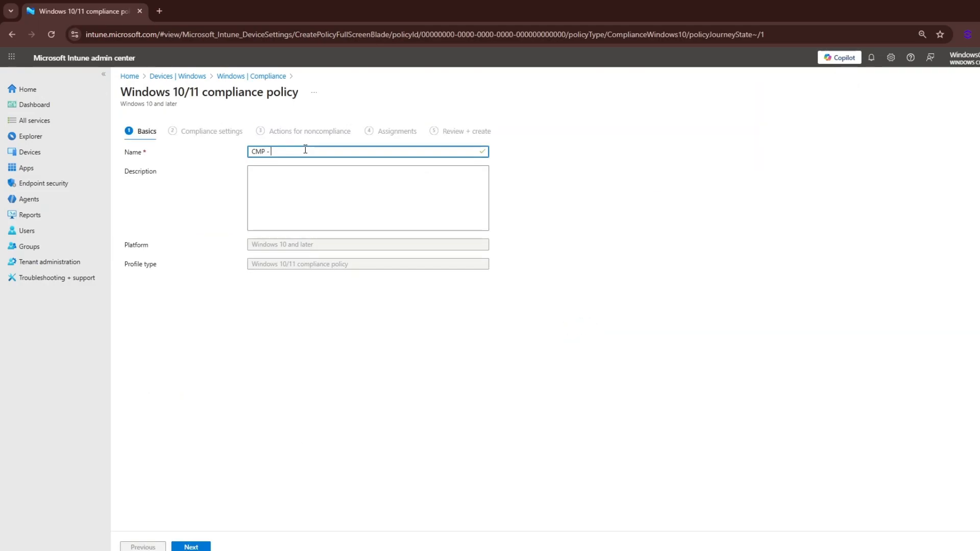
{"action": "type", "text": "Standard Security"}
{"action": "left_click", "coordinate": [191, 547]}
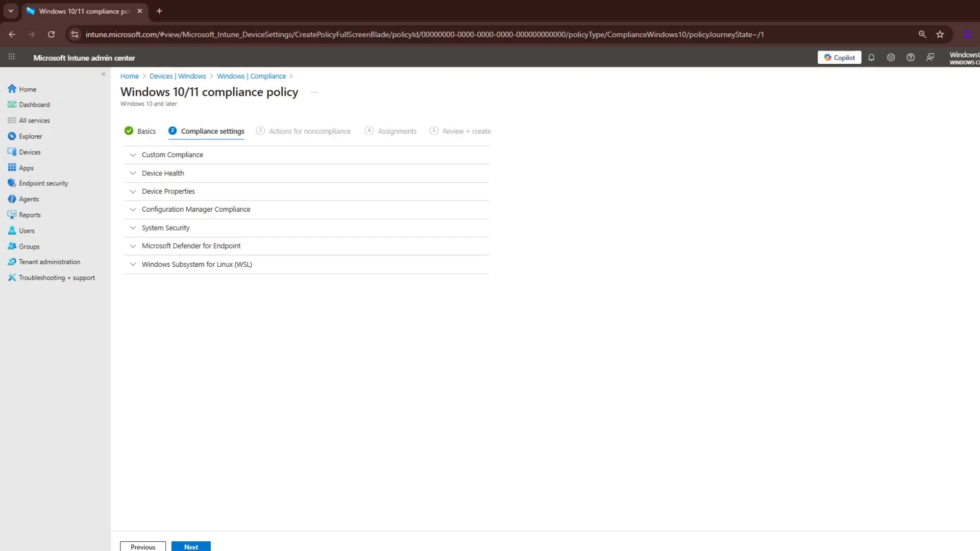
In the System Security settings, require Firewall, Antivirus, Antispyware and Microsoft Defender Antimalware
{"action": "left_click", "coordinate": [134, 229]}
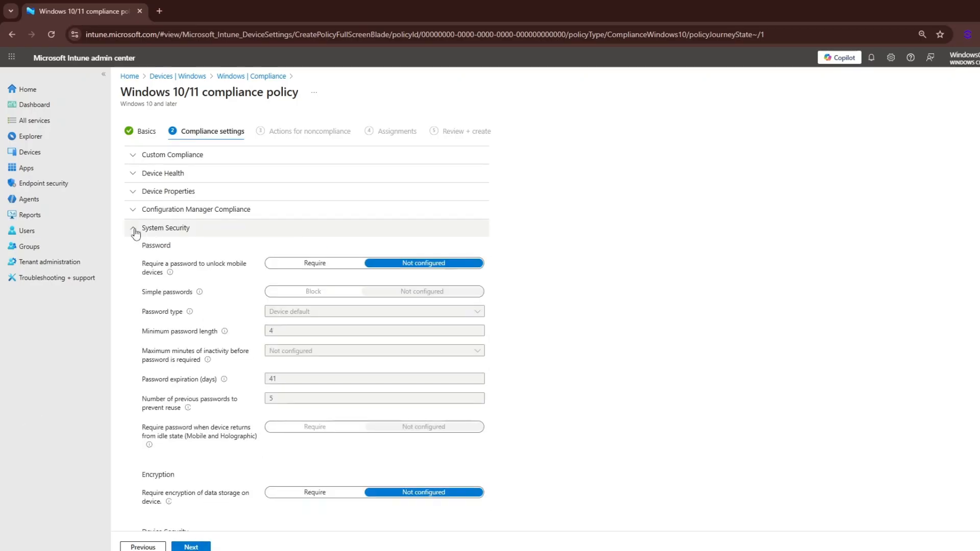
{"action": "scroll", "coordinate": [204, 265], "scroll_direction": "down", "scroll_amount": 2}
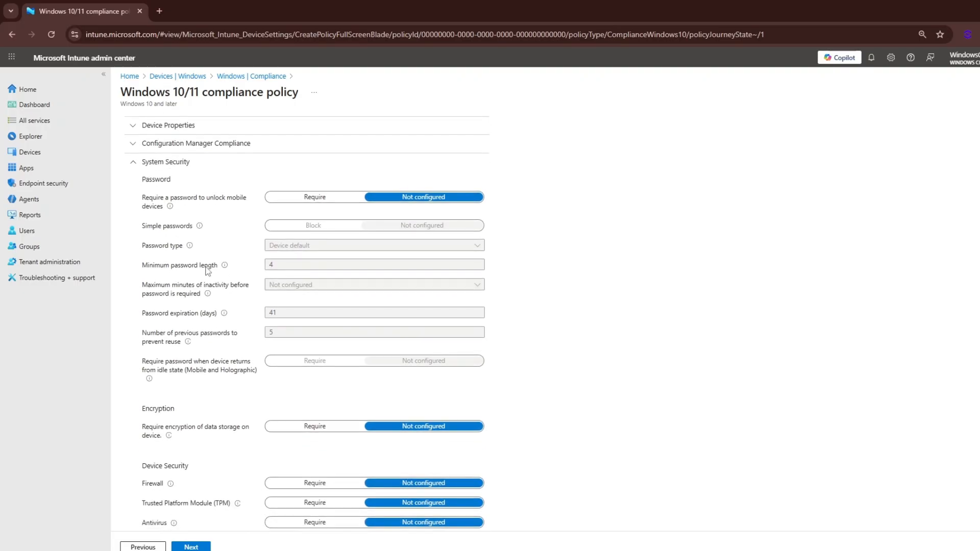
{"action": "scroll", "coordinate": [208, 271], "scroll_direction": "down", "scroll_amount": 2}
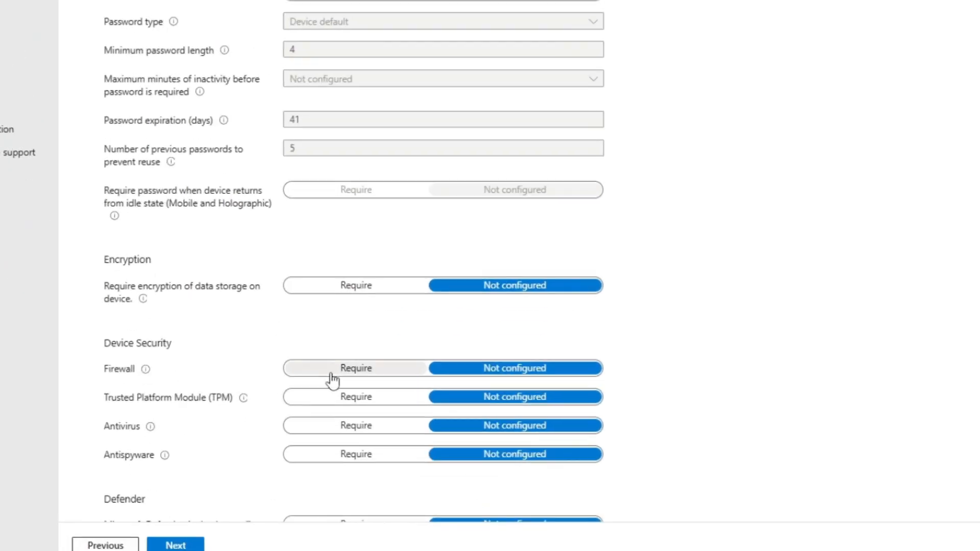
{"action": "left_click", "coordinate": [295, 431]}
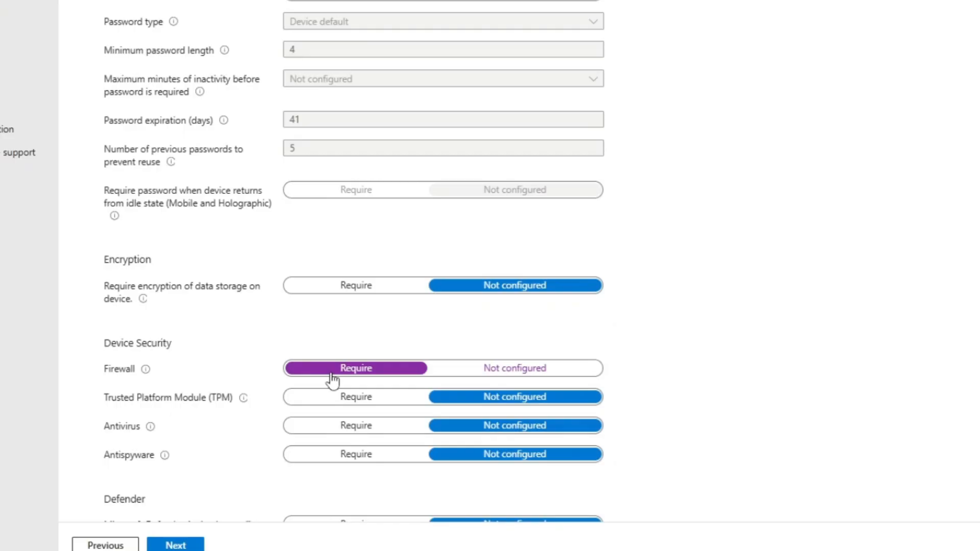
{"action": "scroll", "coordinate": [332, 380], "scroll_direction": "down", "scroll_amount": 1}
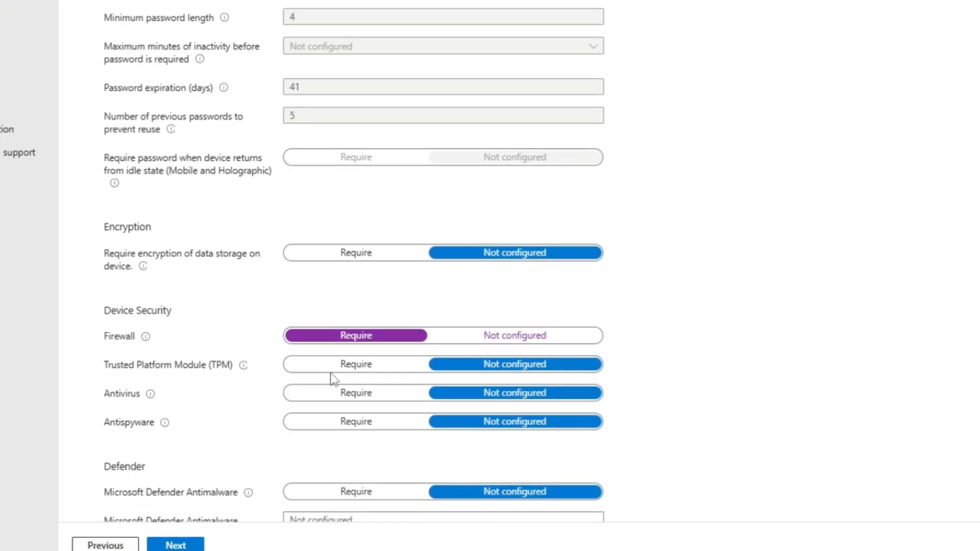
{"action": "left_click", "coordinate": [340, 397]}
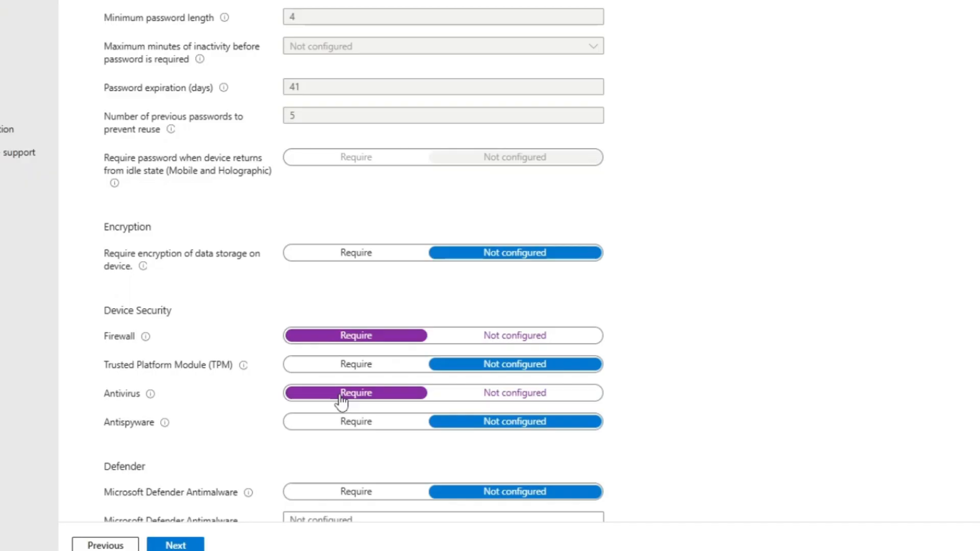
{"action": "left_click", "coordinate": [338, 432]}
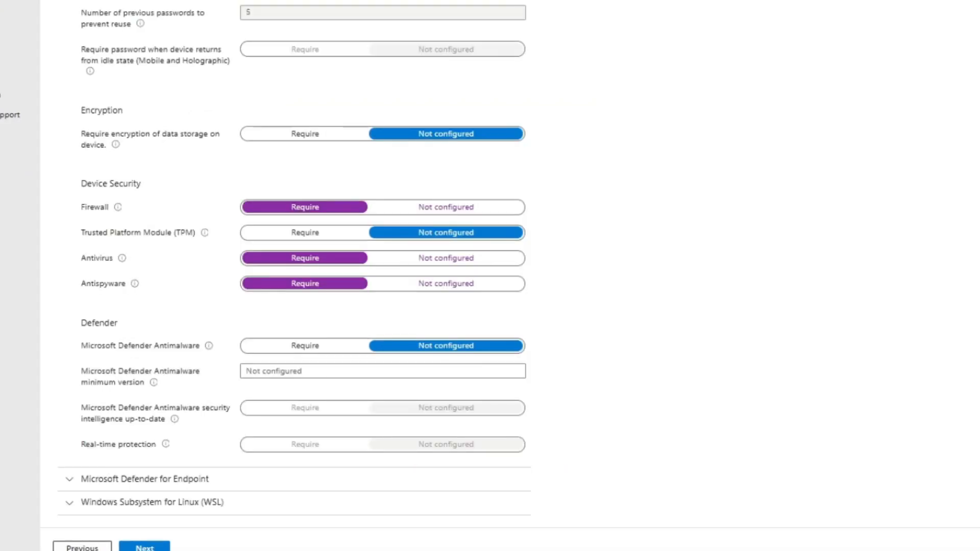
{"action": "left_click", "coordinate": [256, 347]}
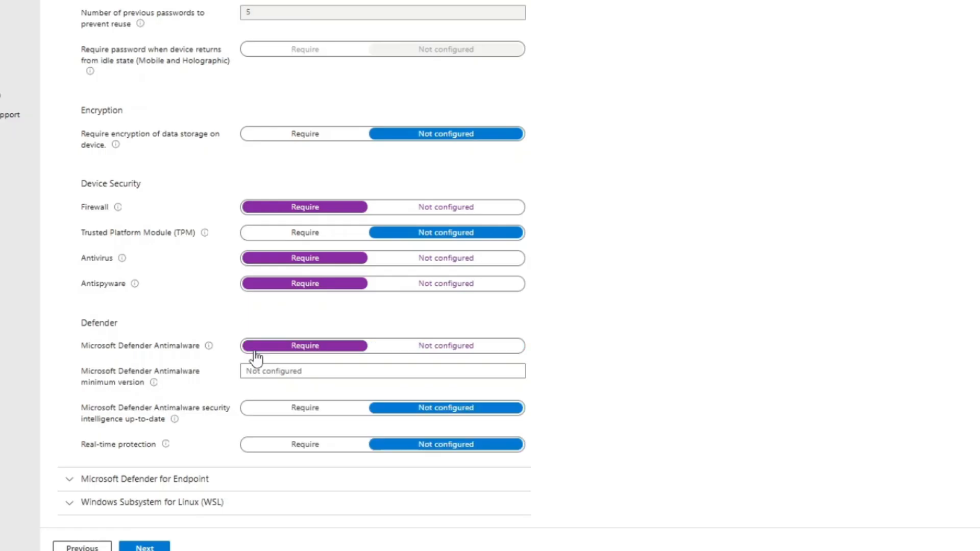
{"action": "left_click", "coordinate": [255, 367]}
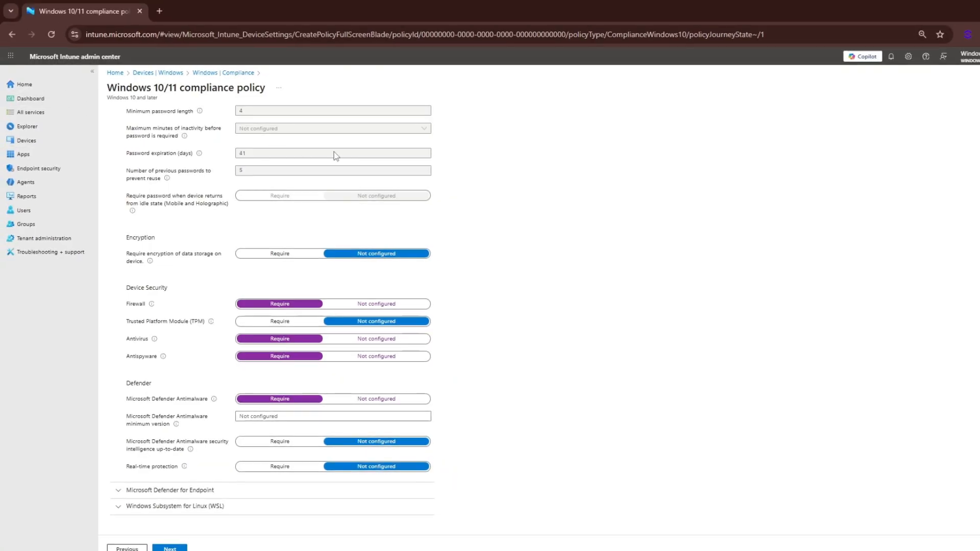
Require a password to unlock mobile devices and block simple passwords
{"action": "scroll", "coordinate": [334, 156], "scroll_direction": "up", "scroll_amount": 3}
{"action": "scroll", "coordinate": [334, 155], "scroll_direction": "up", "scroll_amount": 1}
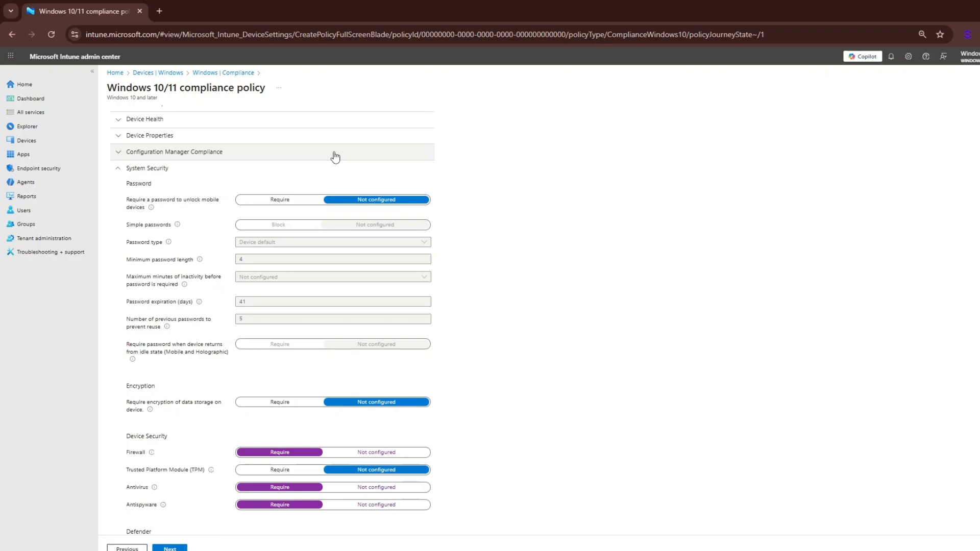
{"action": "left_click", "coordinate": [271, 202]}
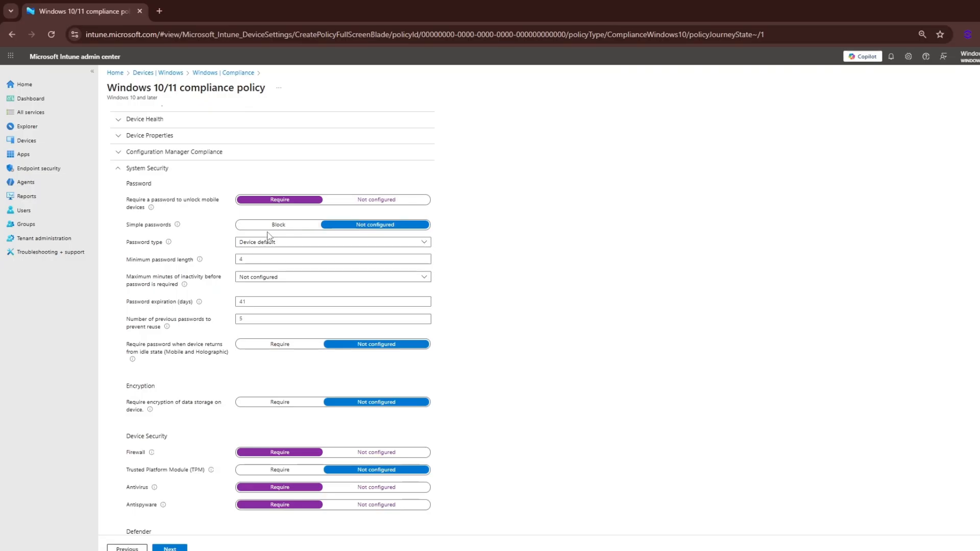
{"action": "left_click", "coordinate": [268, 228]}
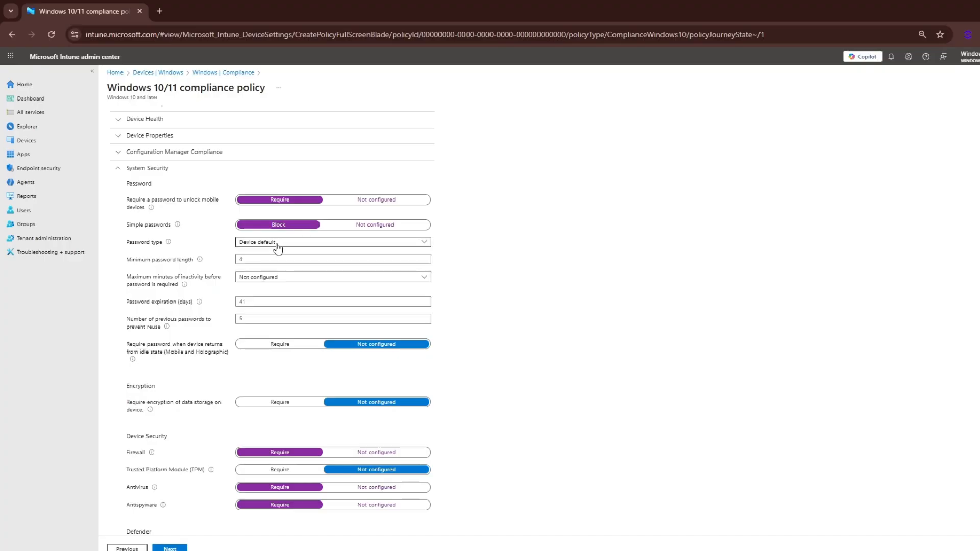
Set an Alphanumeric password type requiring digits, lowercase and uppercase letters, with a minimum length of 8, and proceed past the compliance settings
{"action": "left_click", "coordinate": [276, 244]}
{"action": "left_click", "coordinate": [268, 269]}
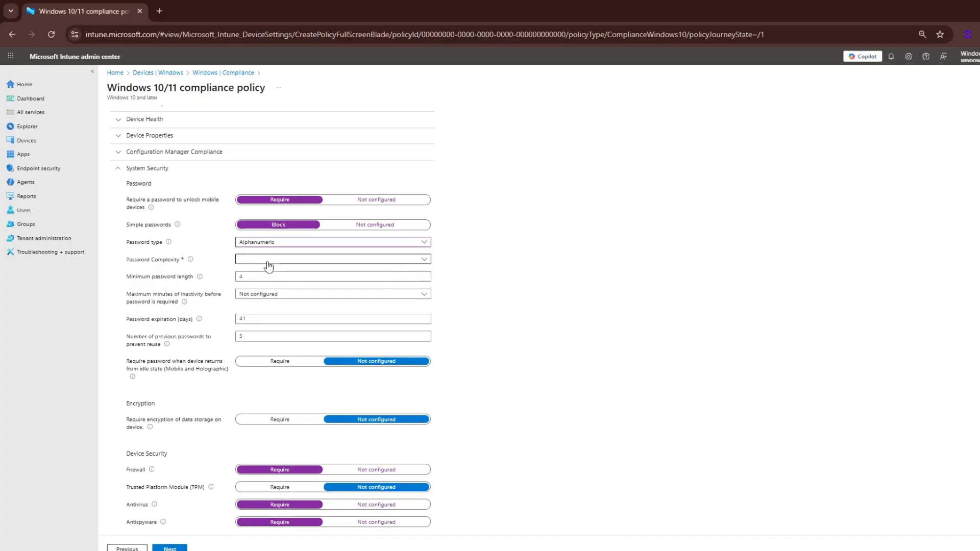
{"action": "left_click", "coordinate": [335, 277]}
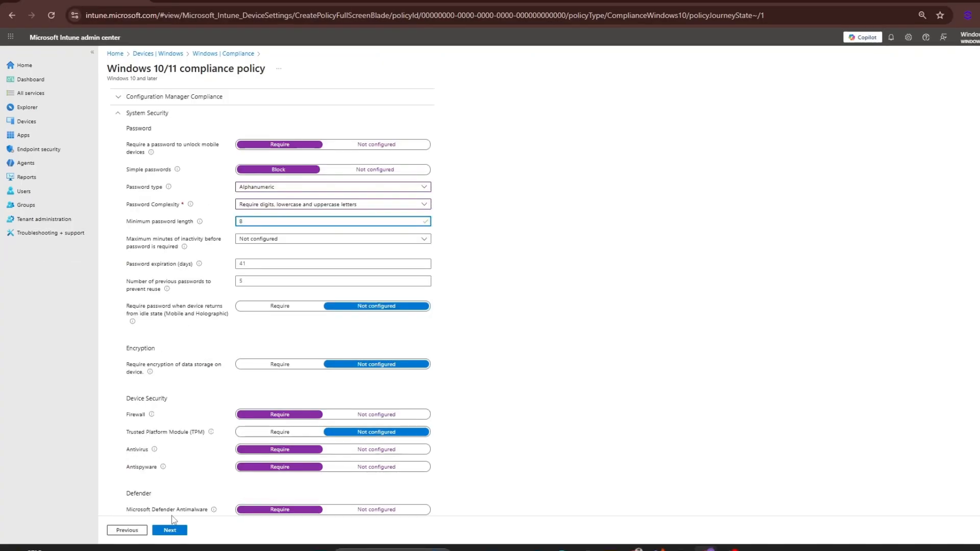
{"action": "left_click", "coordinate": [172, 548]}
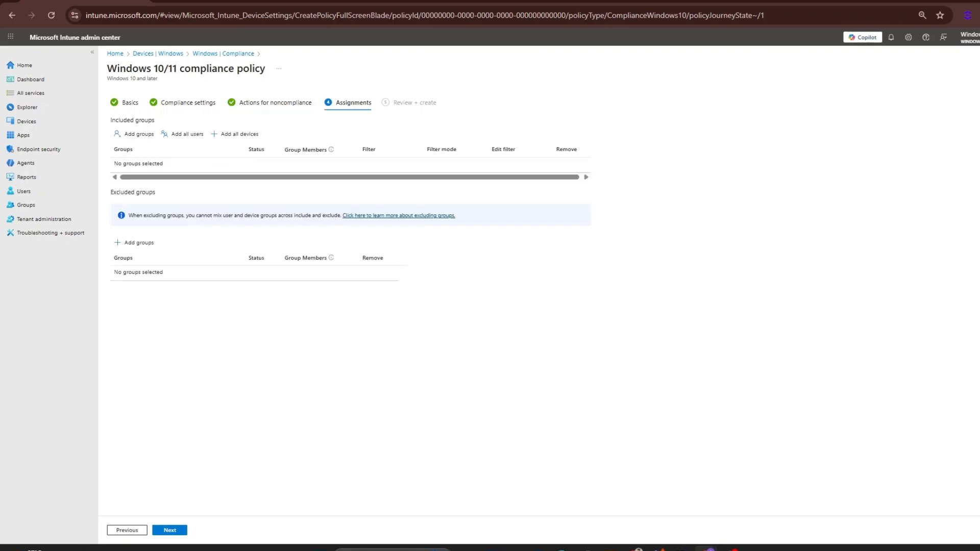
Assign the policy to the All Autopilot Devices group and finish creating it
{"action": "left_click", "coordinate": [139, 135]}
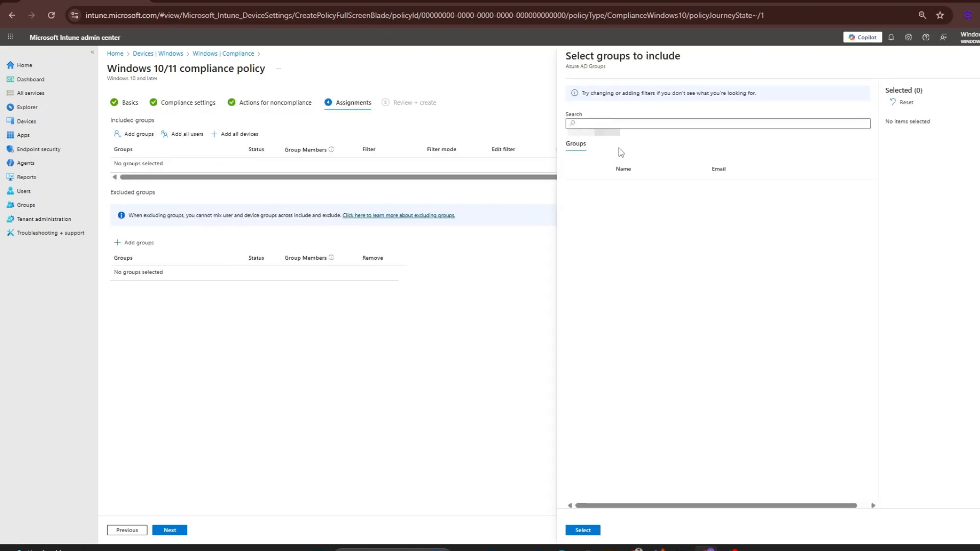
{"action": "left_click", "coordinate": [576, 194]}
{"action": "left_click", "coordinate": [582, 530]}
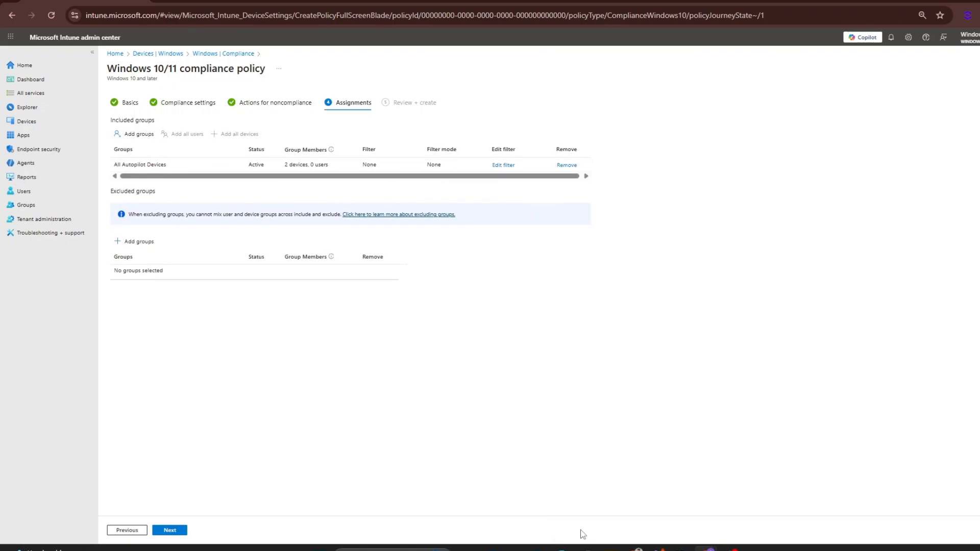
{"action": "left_click", "coordinate": [171, 531]}
{"action": "left_click", "coordinate": [168, 531]}
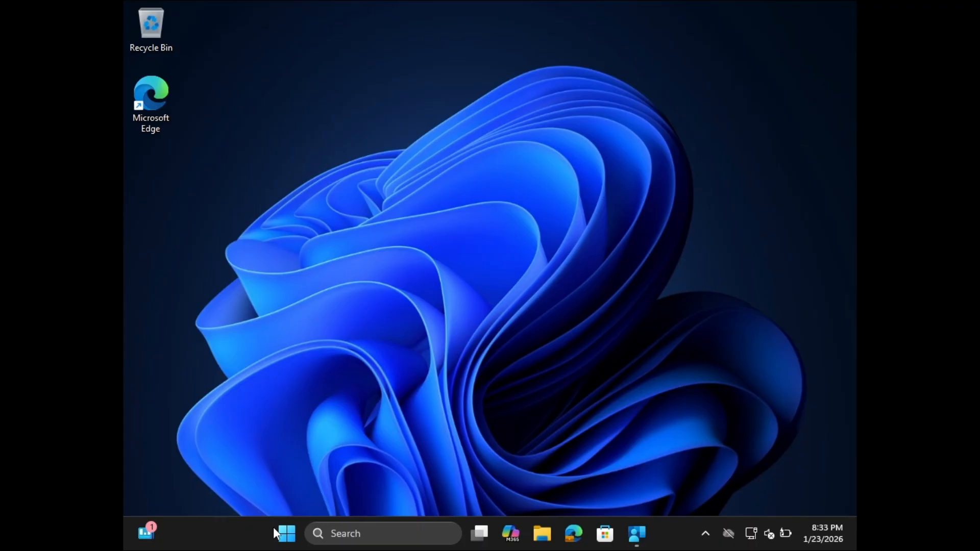
Switch to the Windows client machine and open the Access work or school page in Settings
{"action": "left_click", "coordinate": [284, 534]}
{"action": "type", "text": "s"}
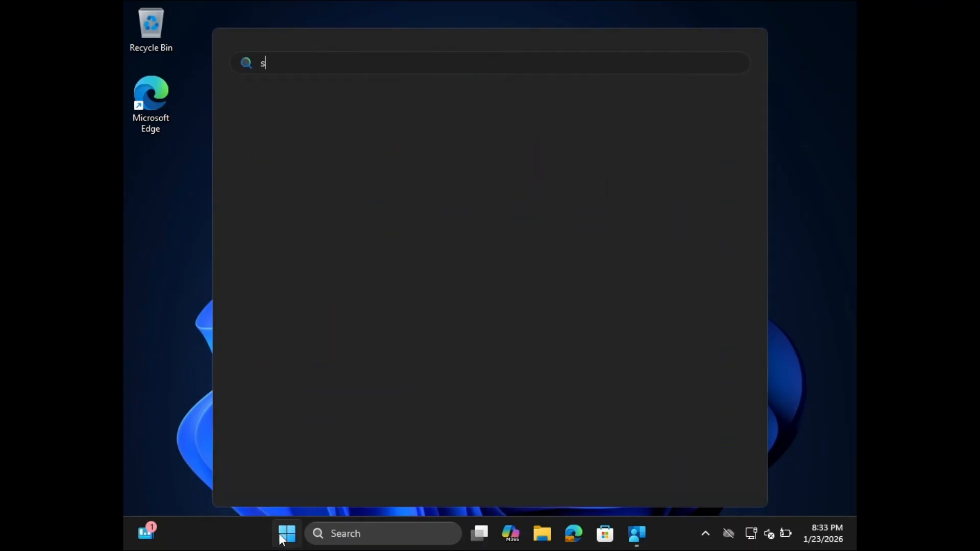
{"action": "key", "text": "Return"}
{"action": "left_click", "coordinate": [220, 312]}
{"action": "left_click", "coordinate": [562, 435]}
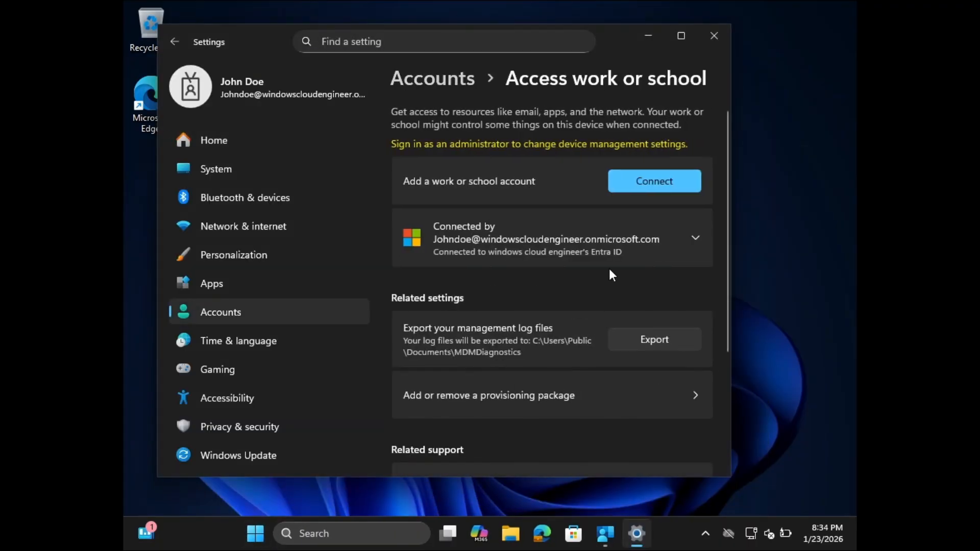
Open the management information of the connected work account and sync the device
{"action": "left_click", "coordinate": [612, 258]}
{"action": "left_click", "coordinate": [639, 284]}
{"action": "scroll", "coordinate": [459, 282], "scroll_direction": "down", "scroll_amount": 10}
{"action": "left_click", "coordinate": [406, 286]}
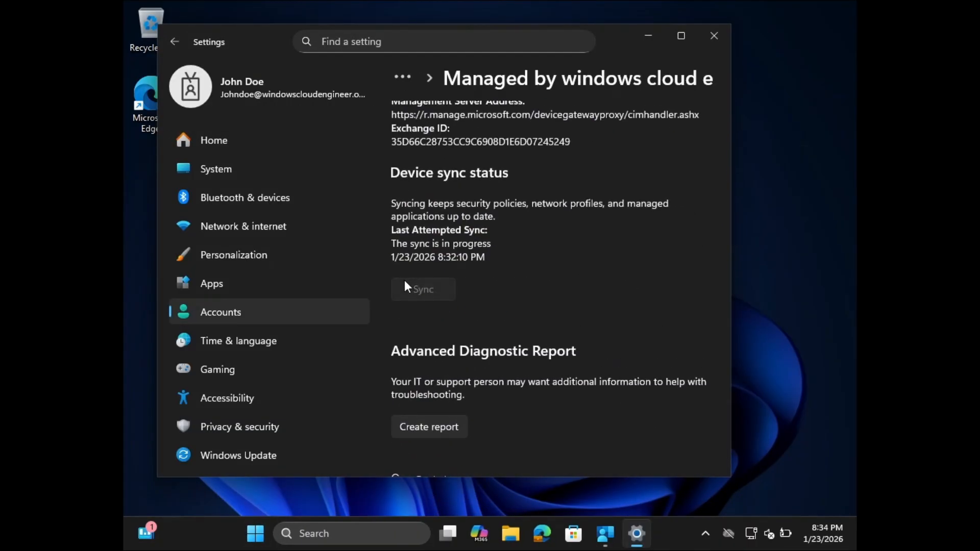
Turn off Windows Defender Firewall for both private and public networks on the client
{"action": "left_click", "coordinate": [604, 536]}
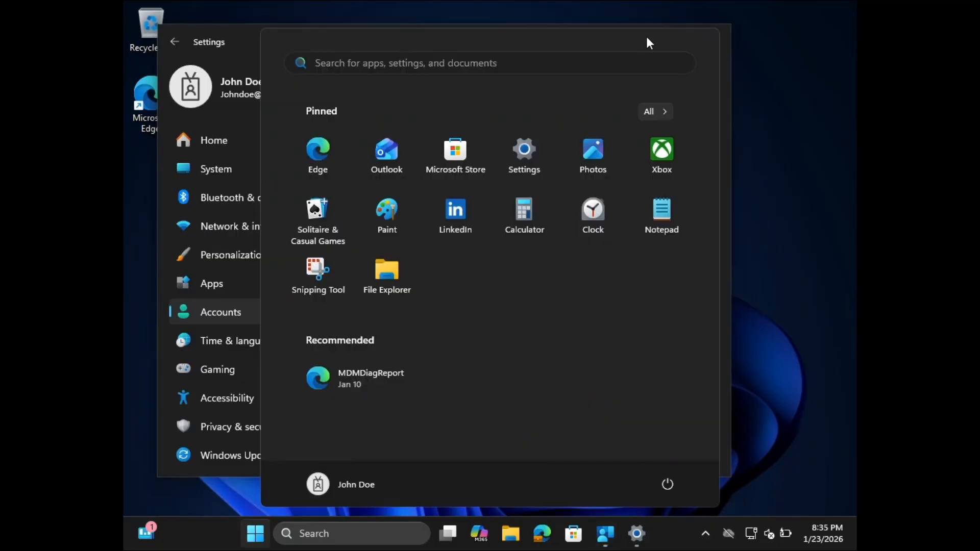
{"action": "type", "text": "windows"}
{"action": "left_click", "coordinate": [337, 305]}
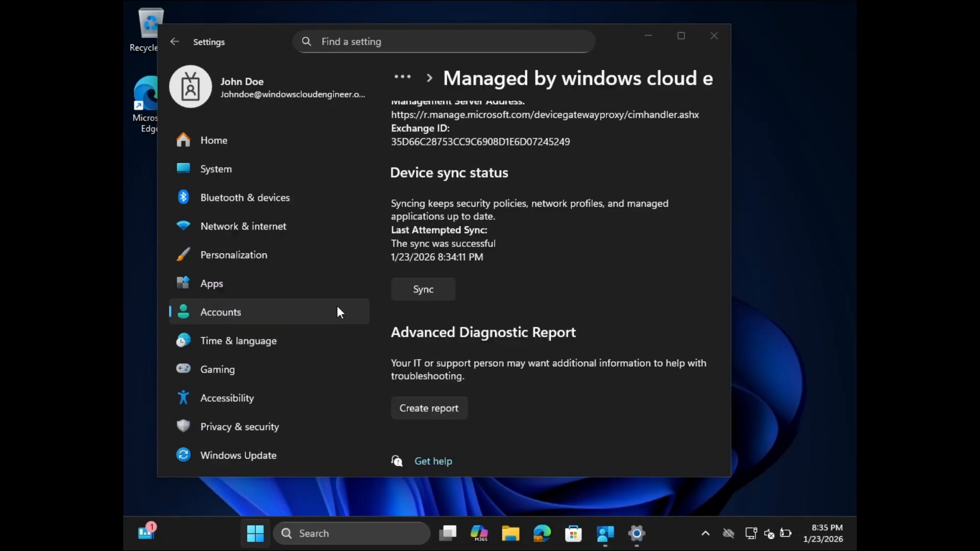
{"action": "left_click", "coordinate": [301, 212]}
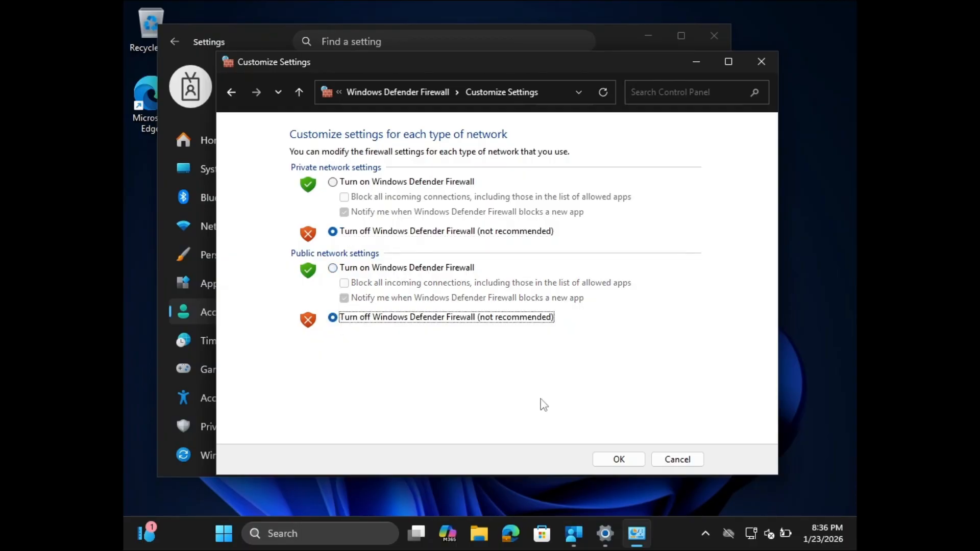
{"action": "left_click", "coordinate": [631, 461]}
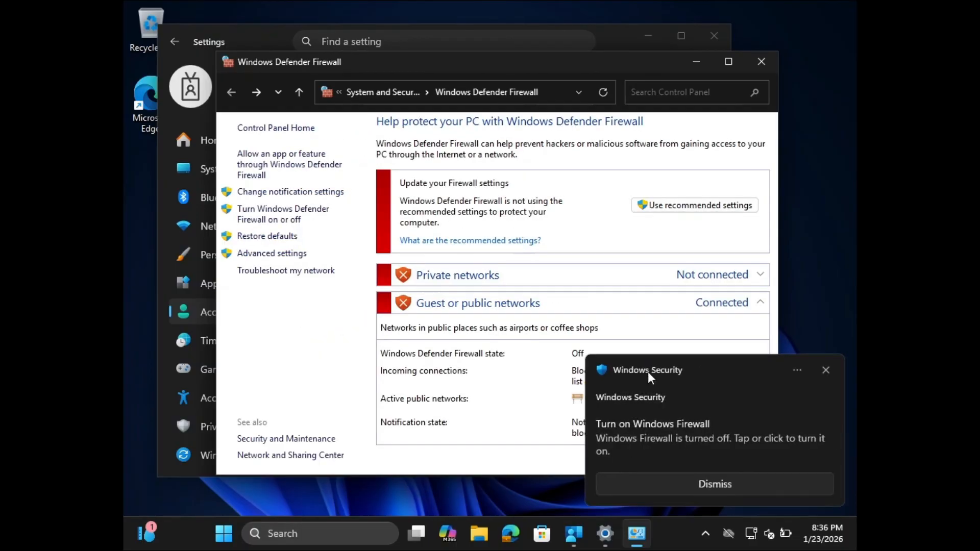
Sync the device from Settings again, and recheck its access in Company Portal with the window widened
{"action": "left_click", "coordinate": [696, 62]}
{"action": "left_click", "coordinate": [422, 289]}
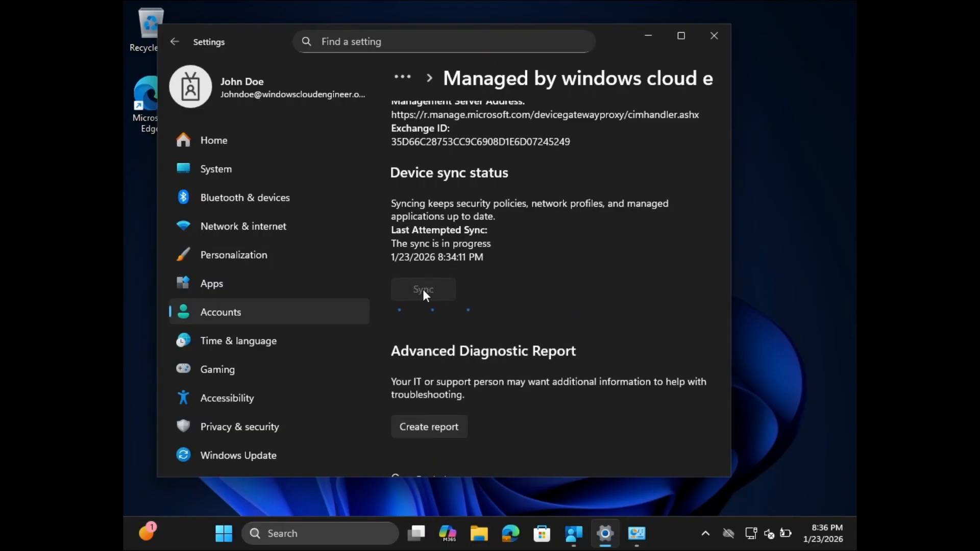
{"action": "left_click", "coordinate": [575, 536]}
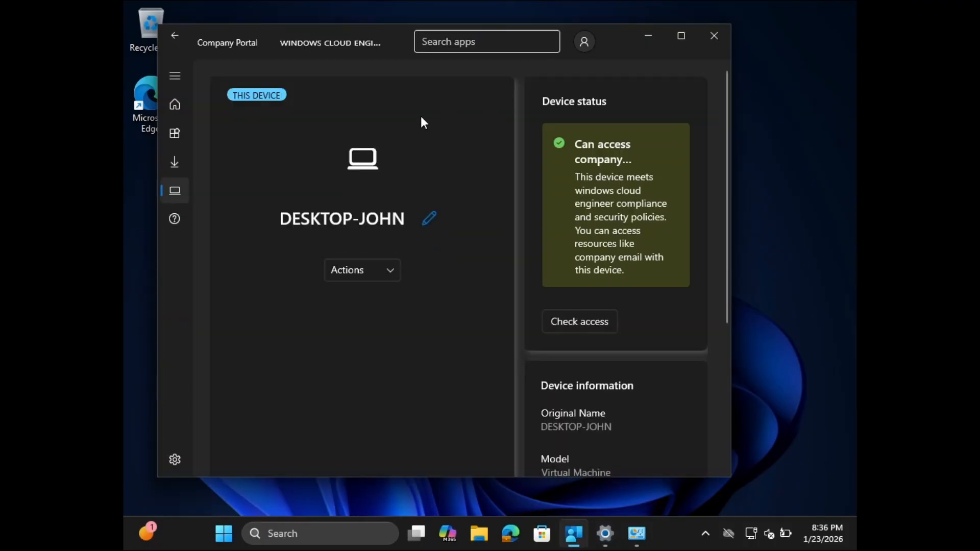
{"action": "left_click", "coordinate": [570, 321]}
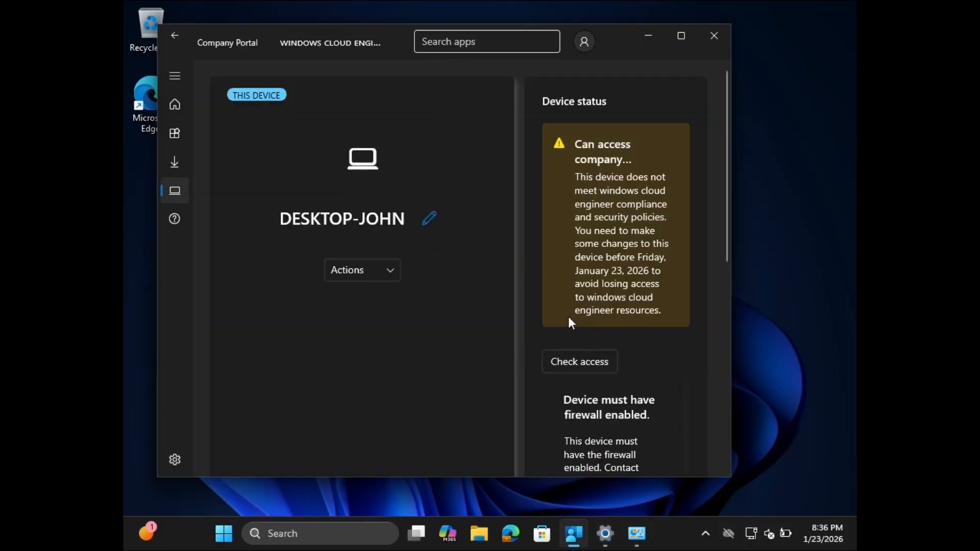
{"action": "left_click_drag", "start_coordinate": [734, 203], "coordinate": [854, 202]}
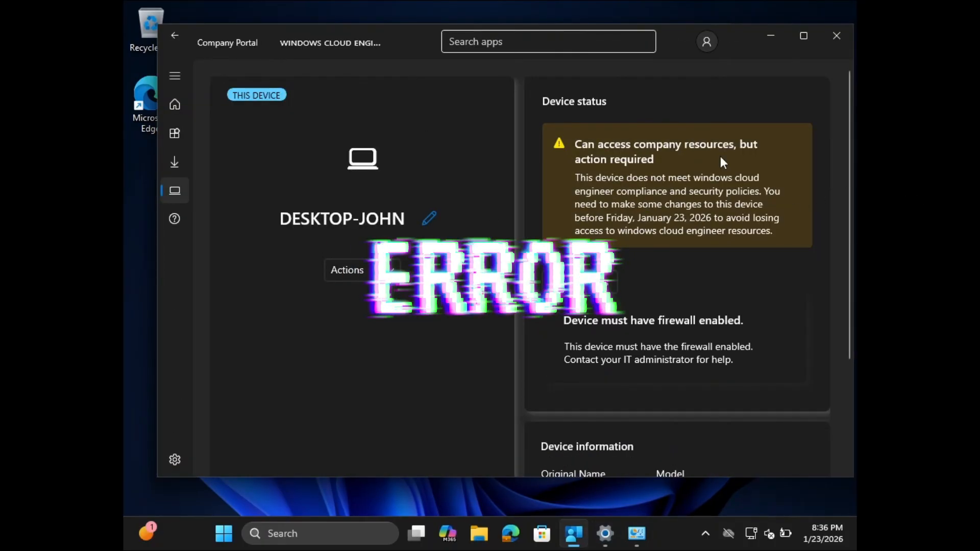